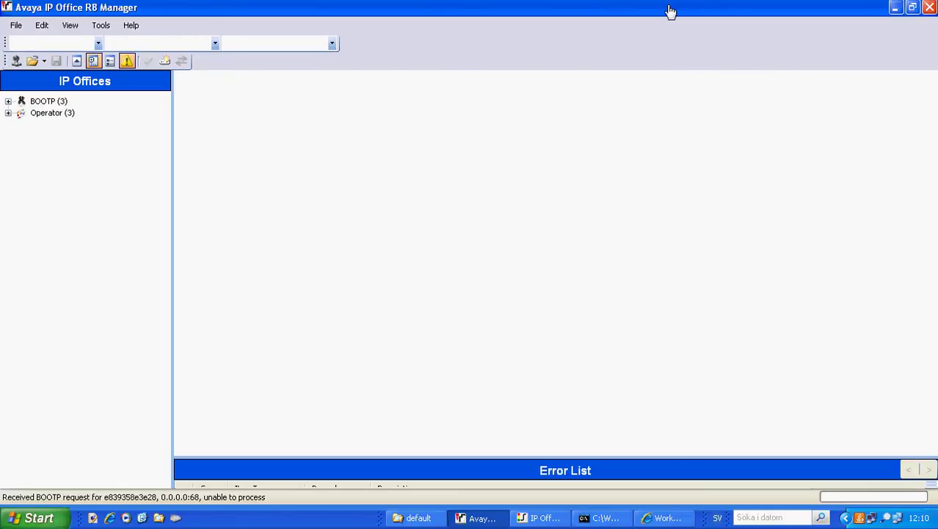
# Open the LC2012 system's configuration in Manager and log in to it.
pyautogui.click(16, 62)
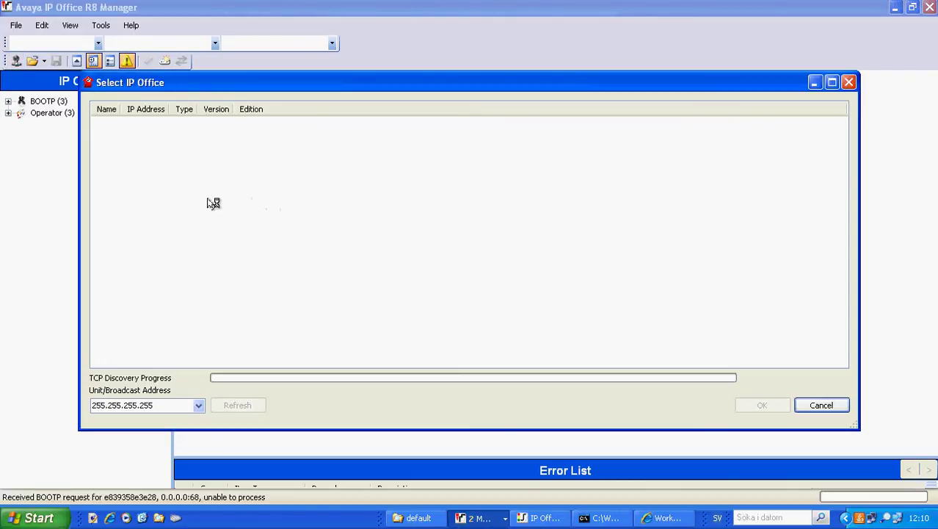
pyautogui.click(101, 145)
pyautogui.click(747, 405)
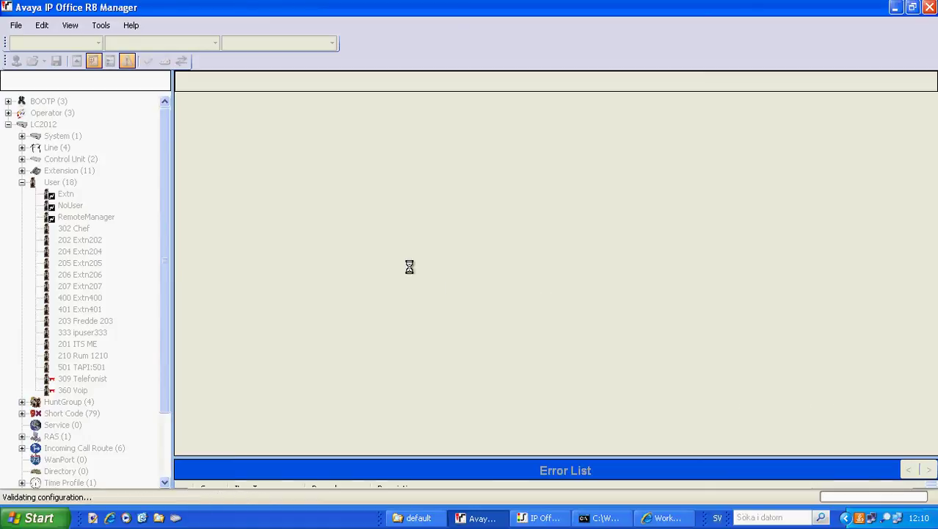
pyautogui.click(54, 190)
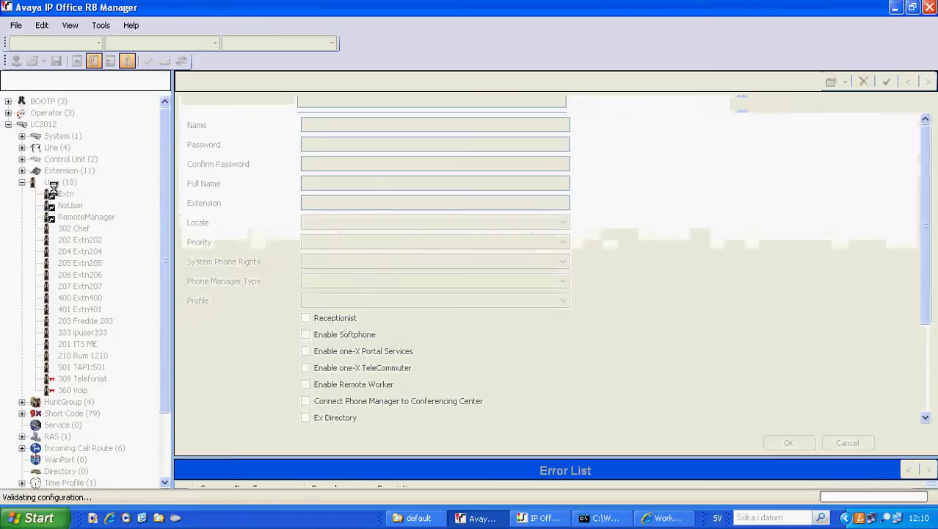
# Delete the existing line 17 from the Line list.
pyautogui.click(21, 148)
pyautogui.click(62, 185)
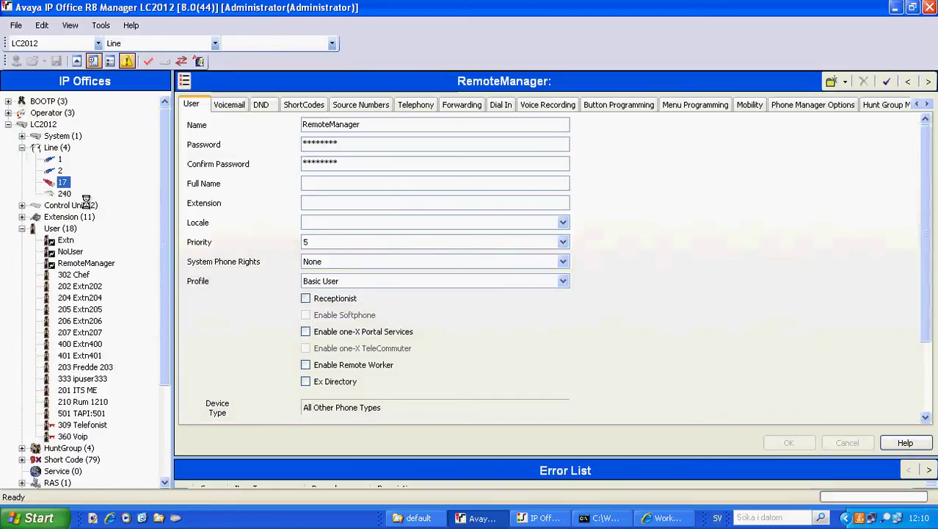
pyautogui.rightClick(63, 161)
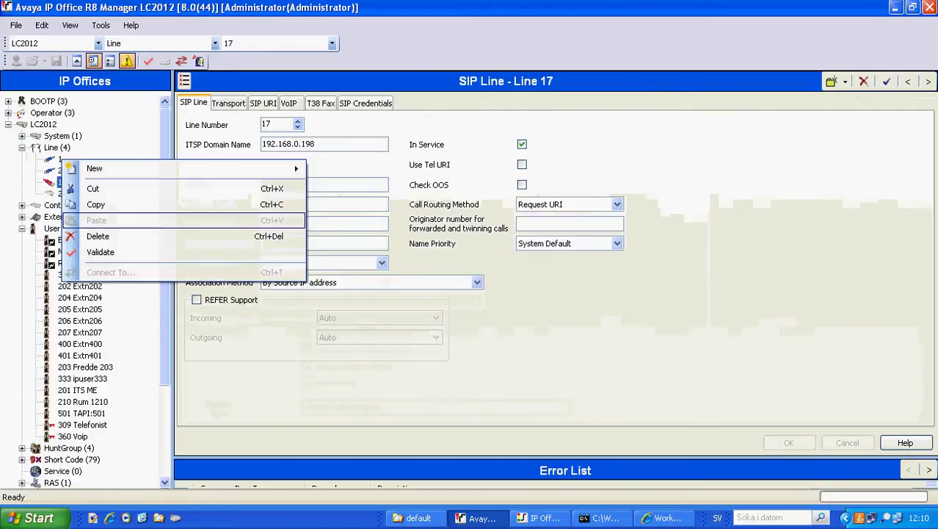
pyautogui.click(129, 241)
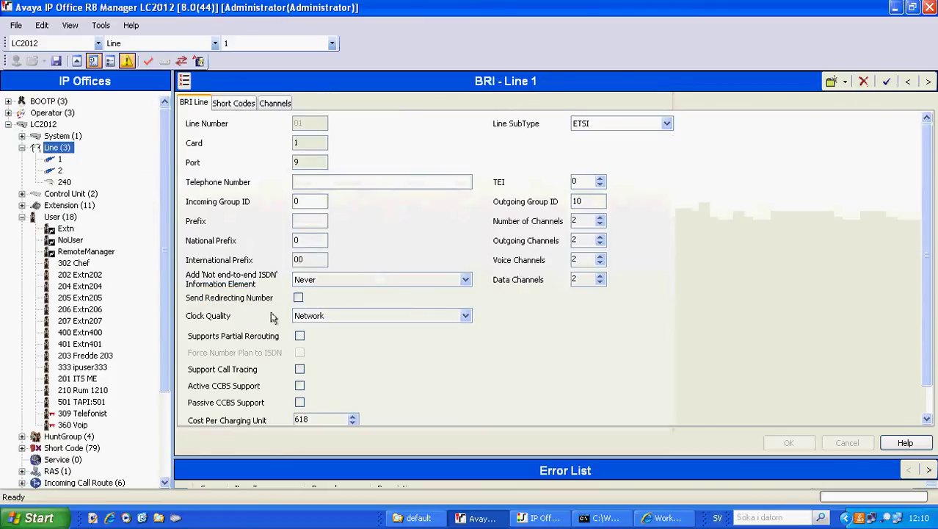
# Create a new SIP line with ITSP domain 192.168.0.198 and REFER support turned off.
pyautogui.rightClick(68, 147)
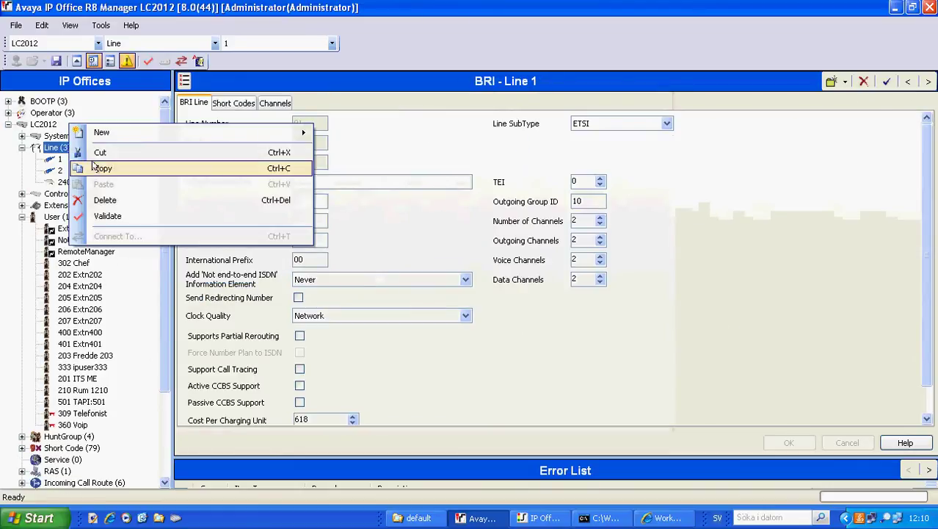
pyautogui.moveTo(236, 140)
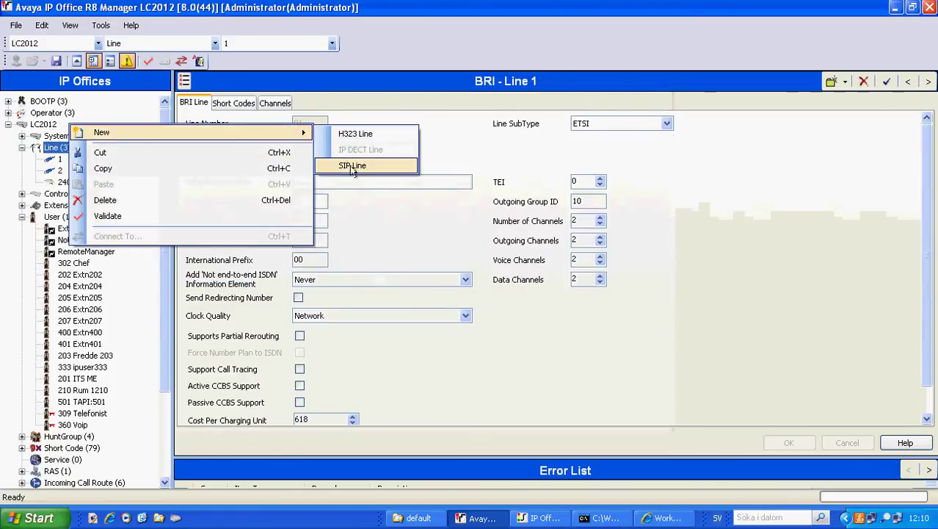
pyautogui.click(352, 166)
pyautogui.click(353, 145)
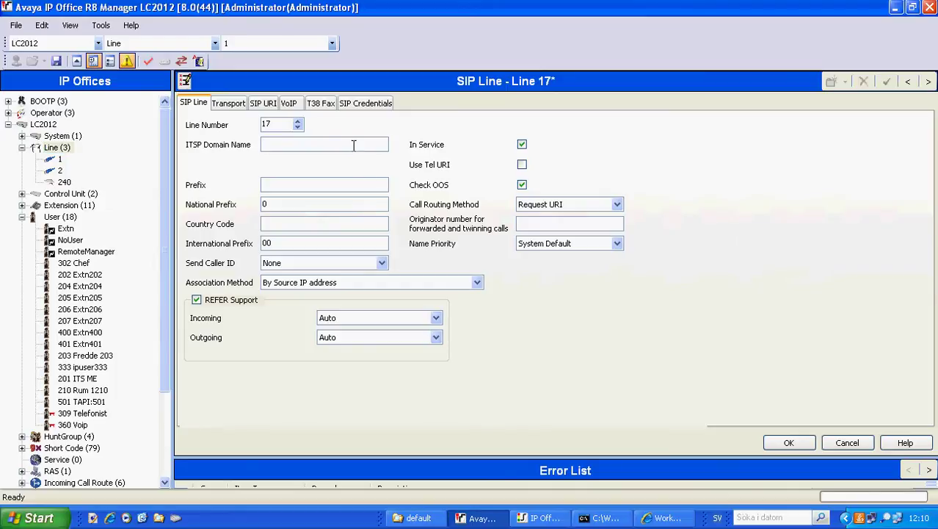
pyautogui.write('192.168.0.198')
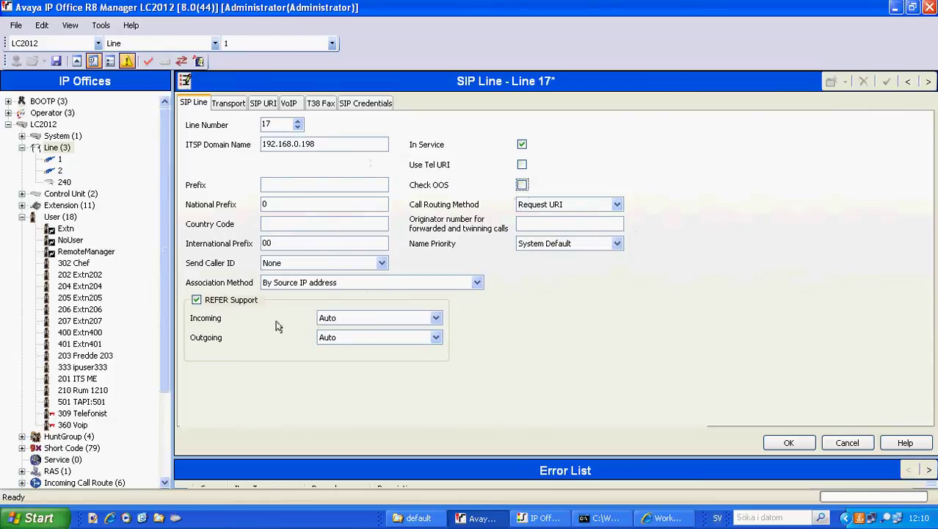
pyautogui.click(232, 299)
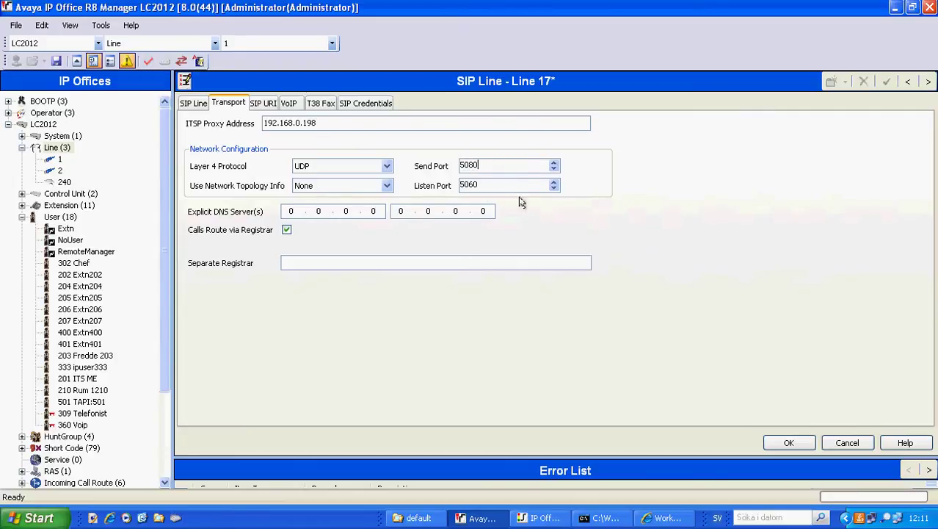
# Replace line 17's listen port 5060 with 5080 on the Transport tab.
pyautogui.doubleClick(516, 186)
pyautogui.write('50')
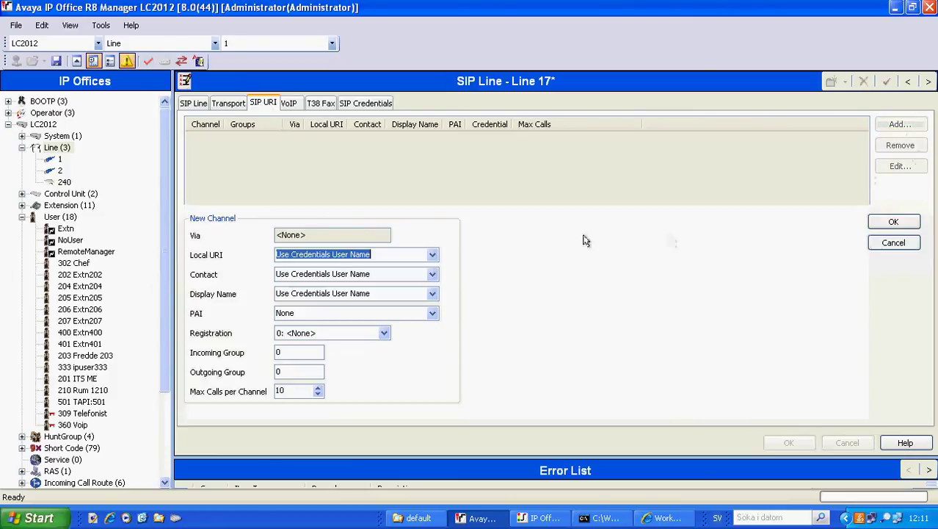
# Add a SIP URI channel with Local URI, Contact and Display Name set to Use Internal Data, groups 11, and apply.
pyautogui.click(432, 254)
pyautogui.click(397, 286)
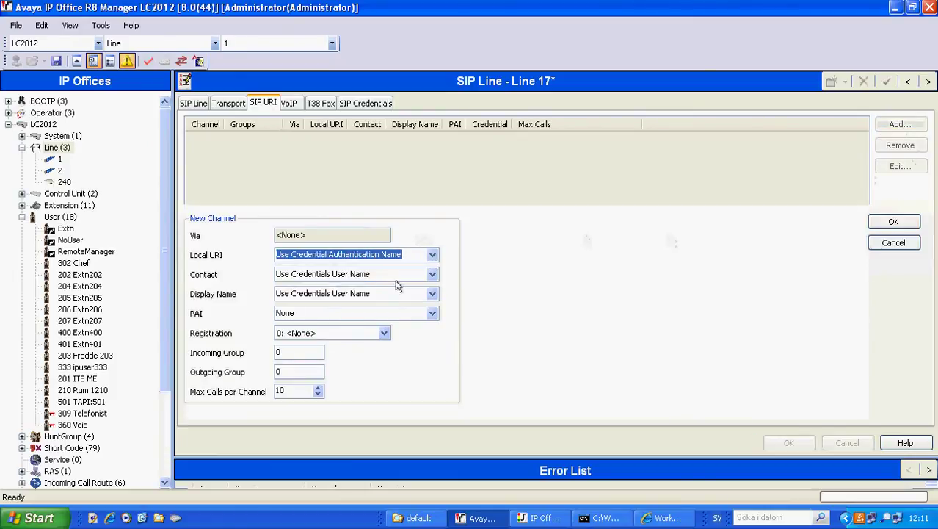
pyautogui.press('Up')
pyautogui.press('Tab')
pyautogui.press('Up')
pyautogui.press('Tab')
pyautogui.press('Up')
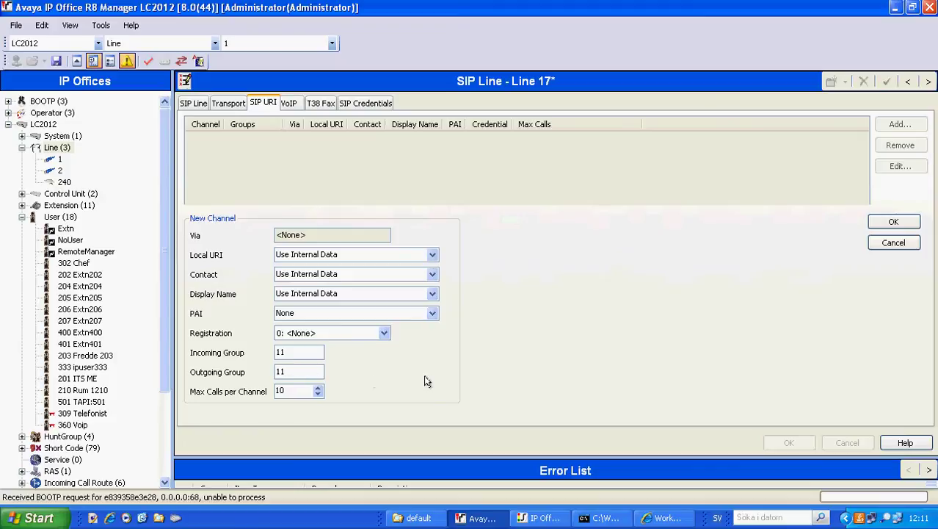
pyautogui.click(895, 223)
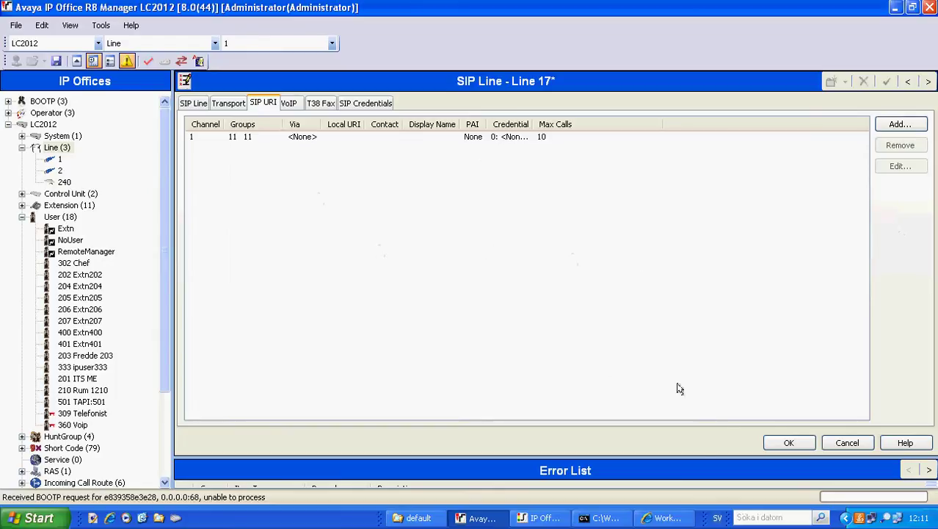
pyautogui.click(788, 442)
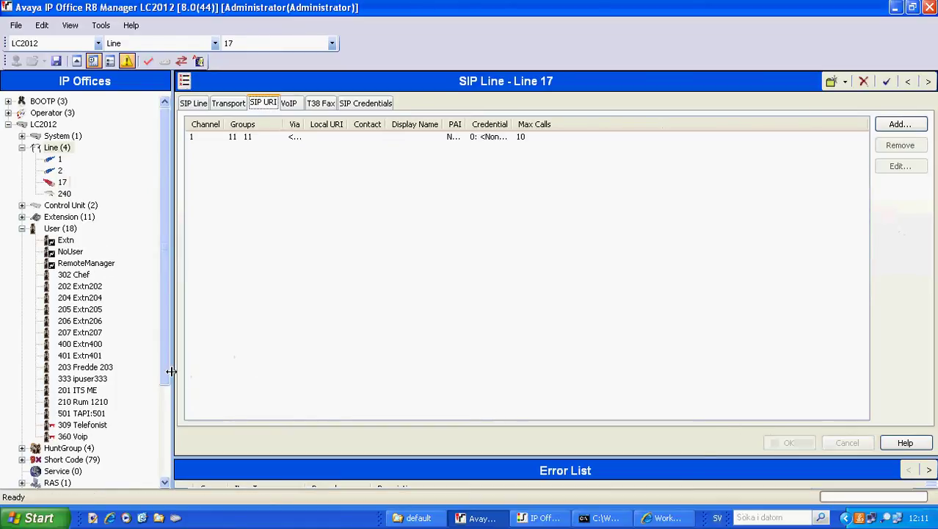
# Create a new Dial short code *60 with telephone number 1900 on line group 11.
pyautogui.scroll(-4, 163, 404)
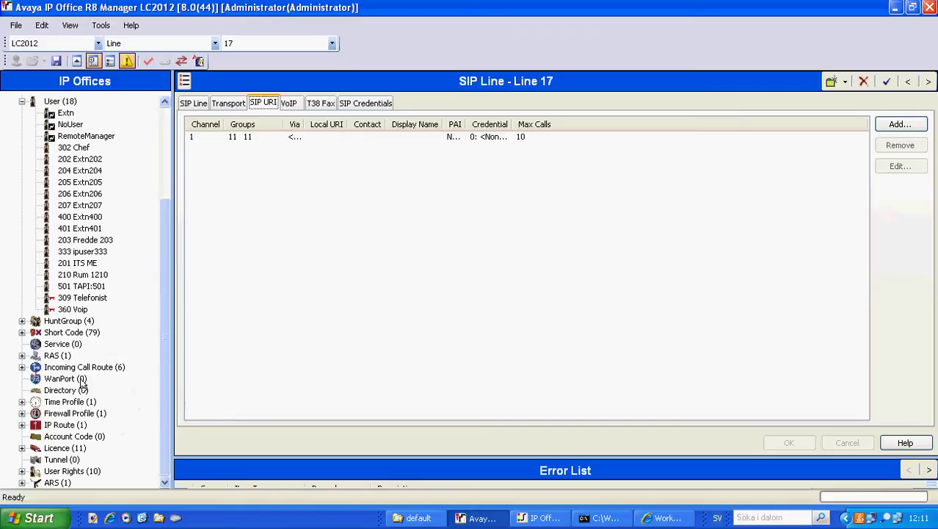
pyautogui.click(22, 332)
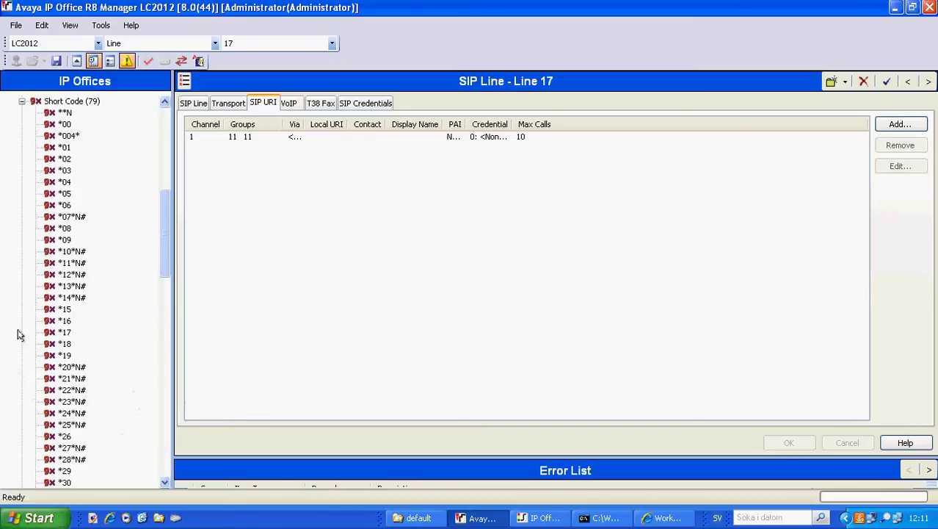
pyautogui.scroll(-7, 137, 326)
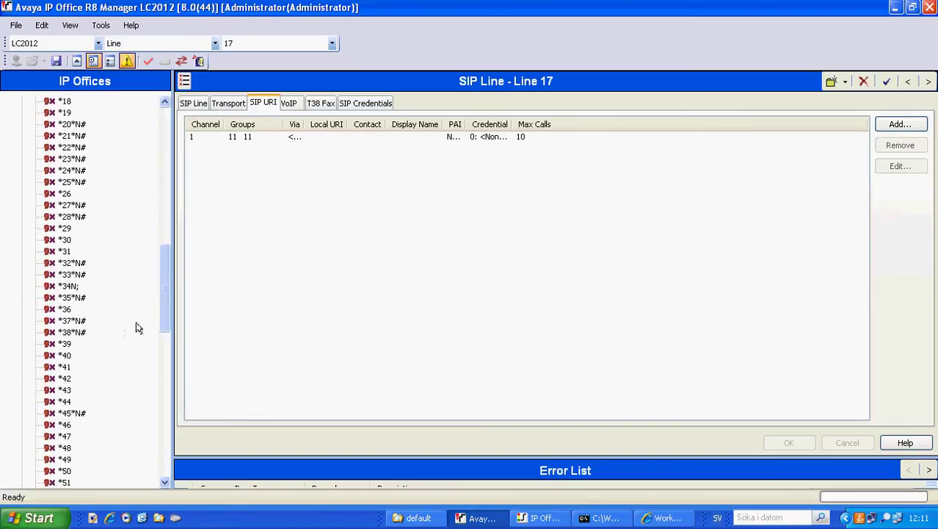
pyautogui.scroll(10, 136, 326)
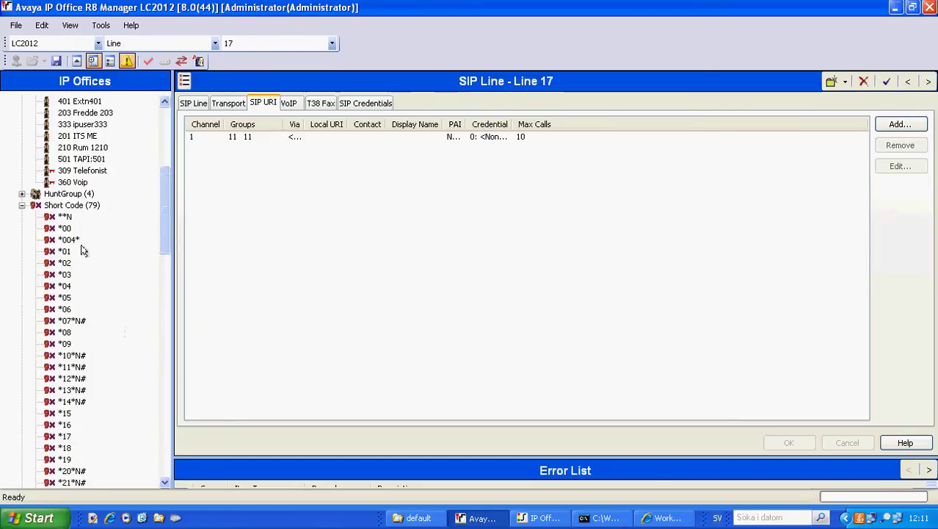
pyautogui.click(79, 204)
pyautogui.rightClick(80, 184)
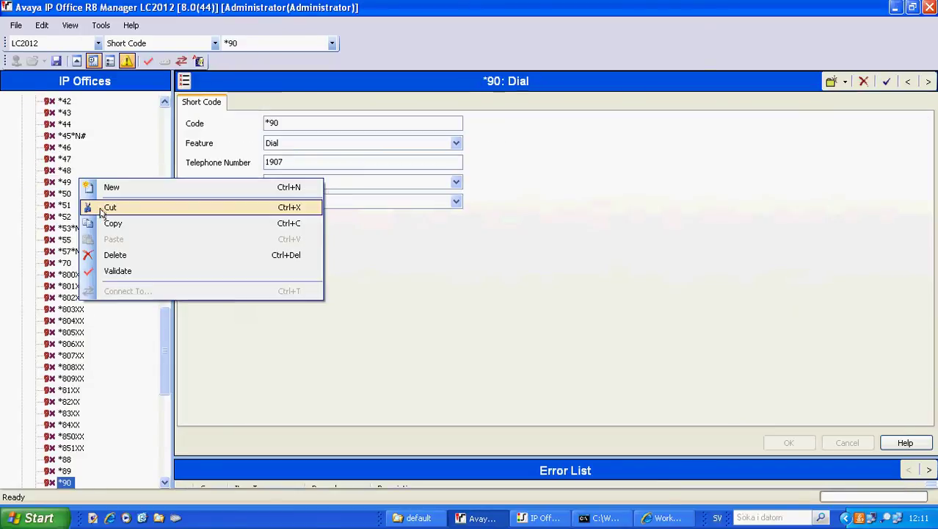
pyautogui.click(111, 188)
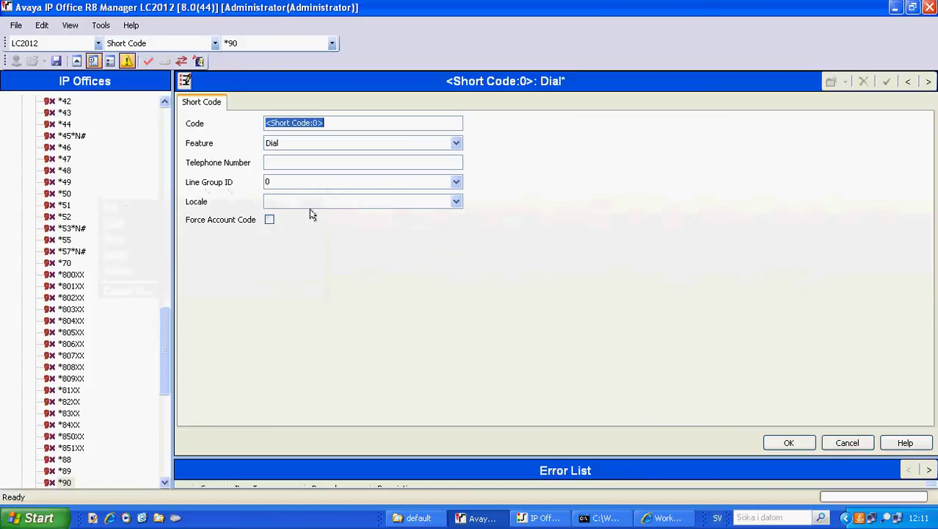
pyautogui.write('*')
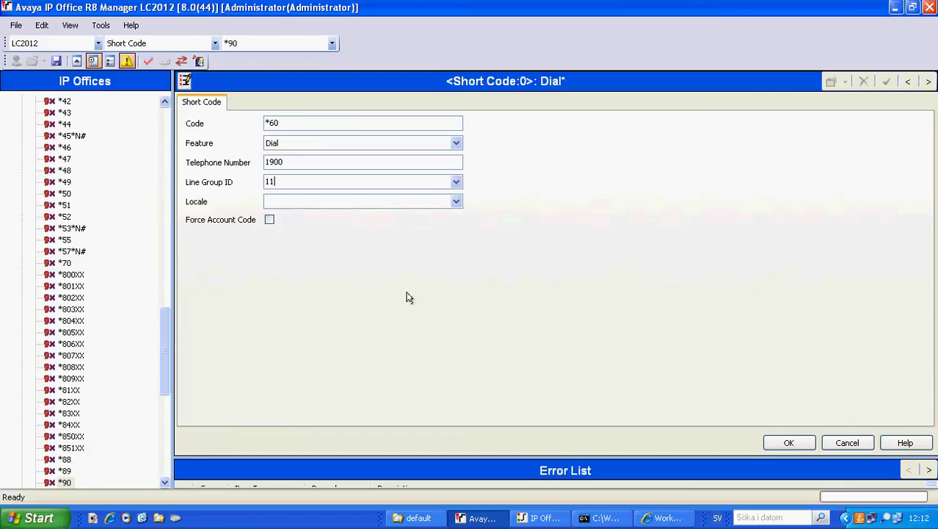
# Save the *60 short code and start short code *62 dialling 1907 on line group 11.
pyautogui.click(788, 442)
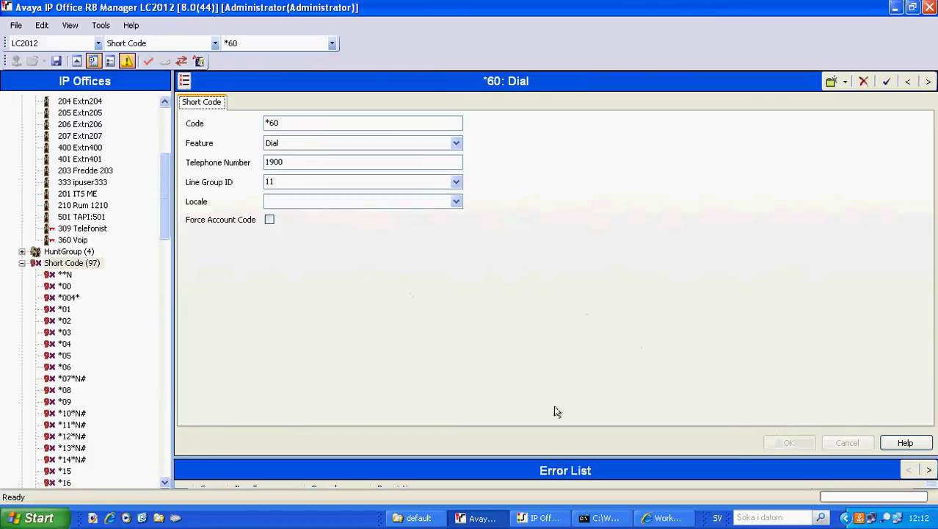
pyautogui.rightClick(91, 265)
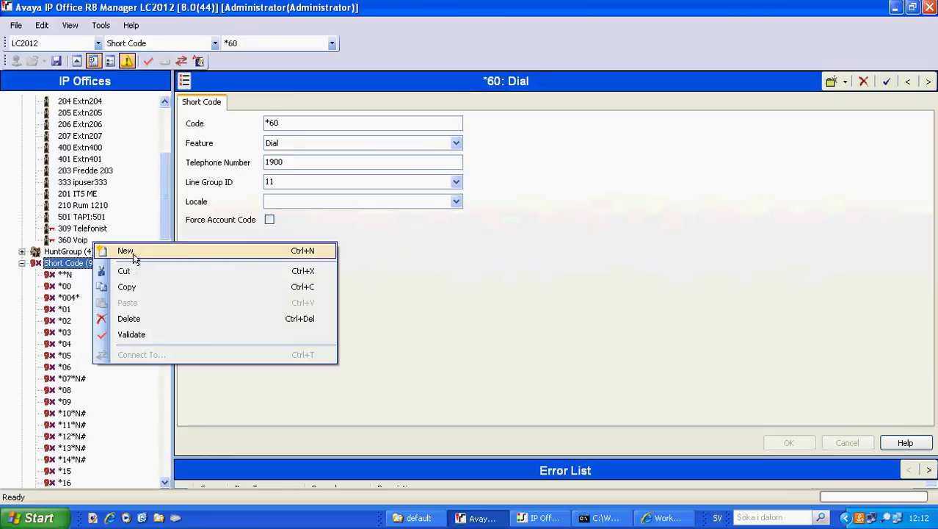
pyautogui.click(127, 252)
pyautogui.write('*')
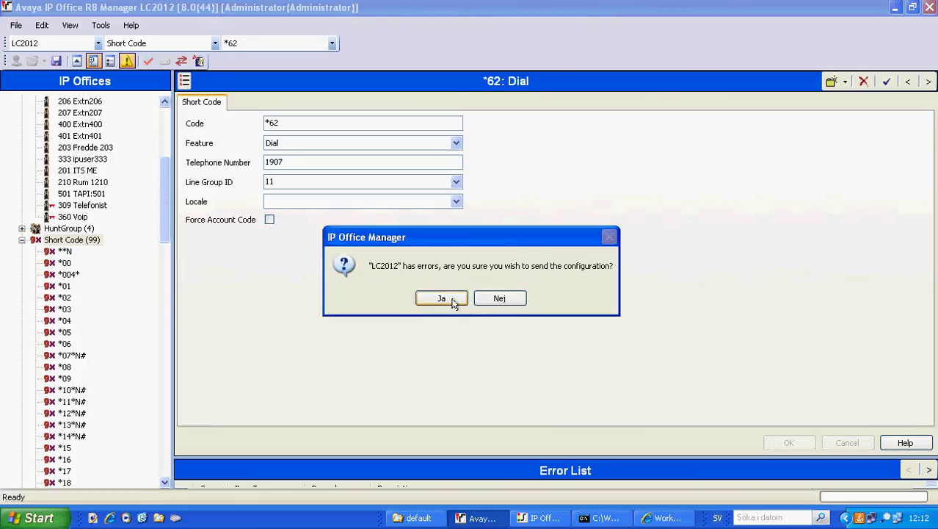
# Send the configuration to LC2012 despite errors, with immediate reboot, after entering the service user password.
pyautogui.click(448, 298)
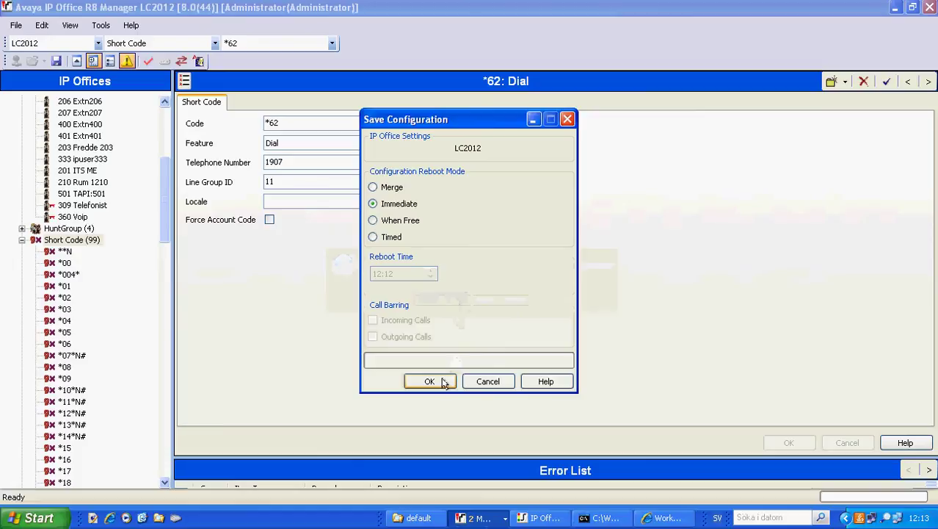
pyautogui.click(430, 382)
pyautogui.click(442, 273)
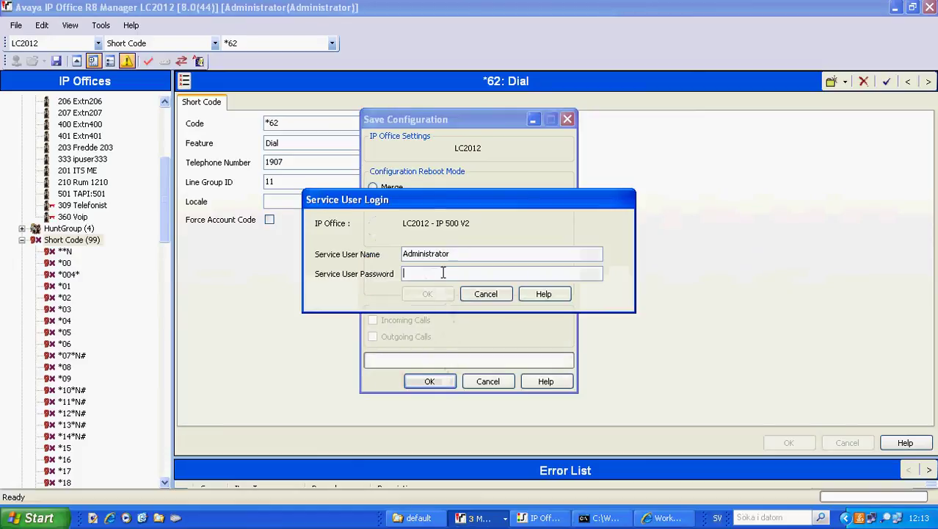
pyautogui.write('Administrator')
pyautogui.click(434, 294)
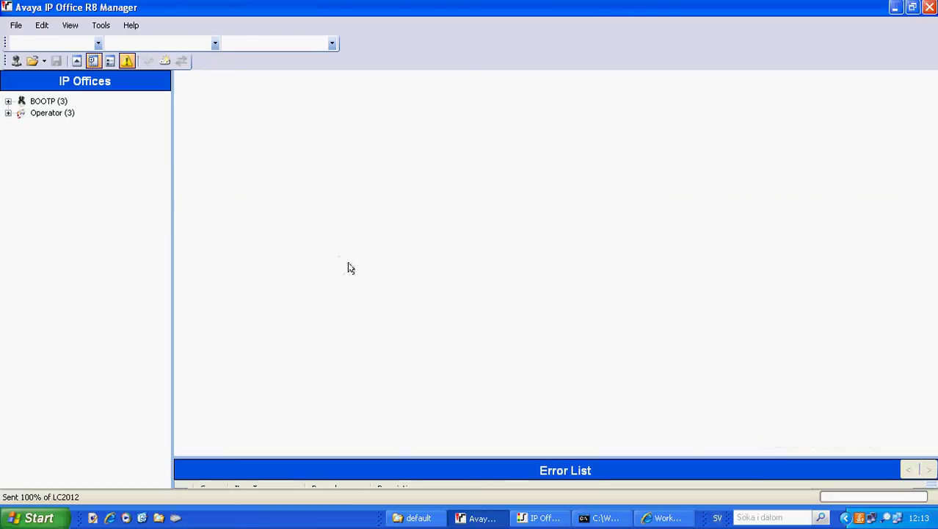
# Switch to Internet Explorer, open WorkMan HVS - Installation checklist via All HVS pages, and scroll to Shortcodes.
pyautogui.click(662, 517)
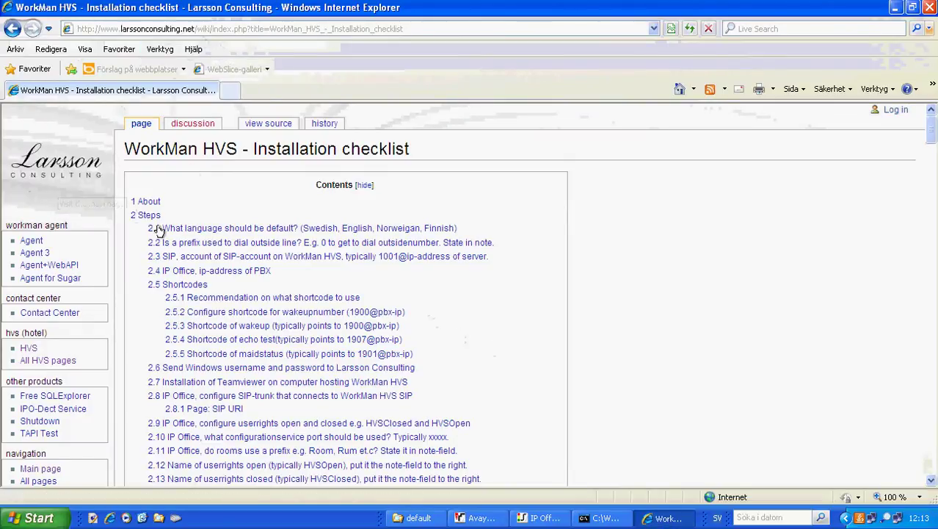
pyautogui.scroll(-2, 160, 242)
pyautogui.scroll(2, 163, 257)
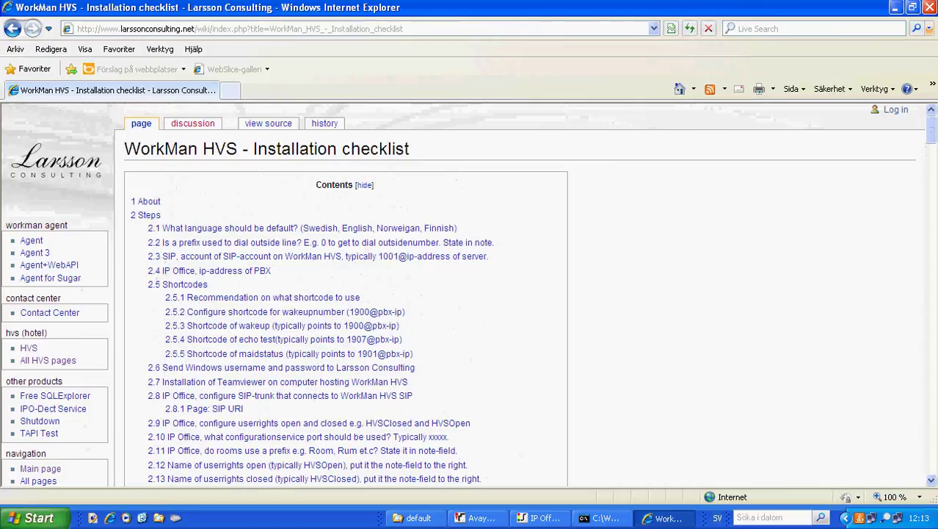
pyautogui.scroll(-2, 86, 231)
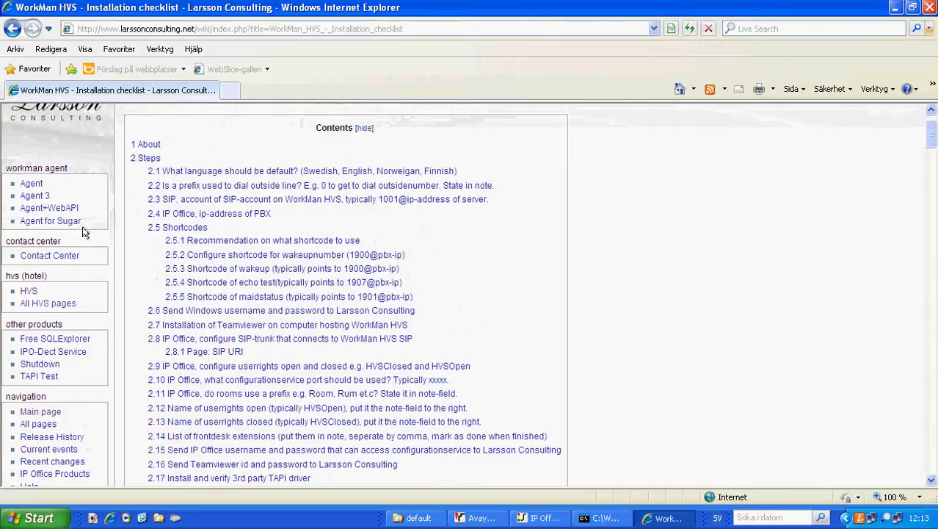
pyautogui.click(51, 305)
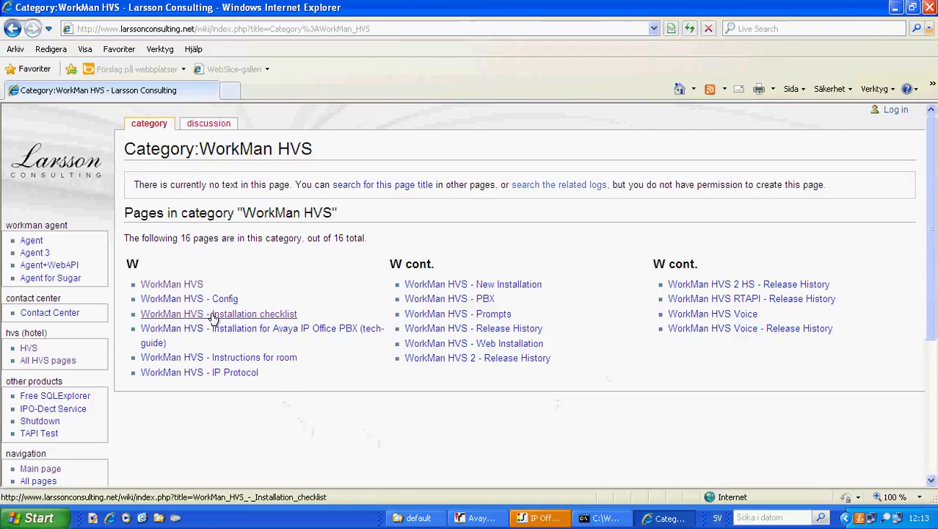
pyautogui.click(257, 319)
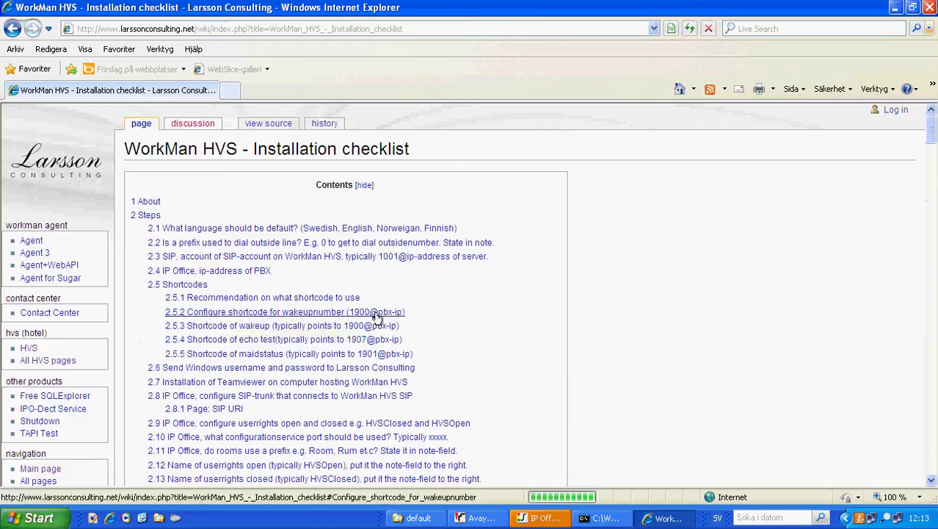
pyautogui.scroll(-3, 504, 361)
pyautogui.scroll(-7, 505, 361)
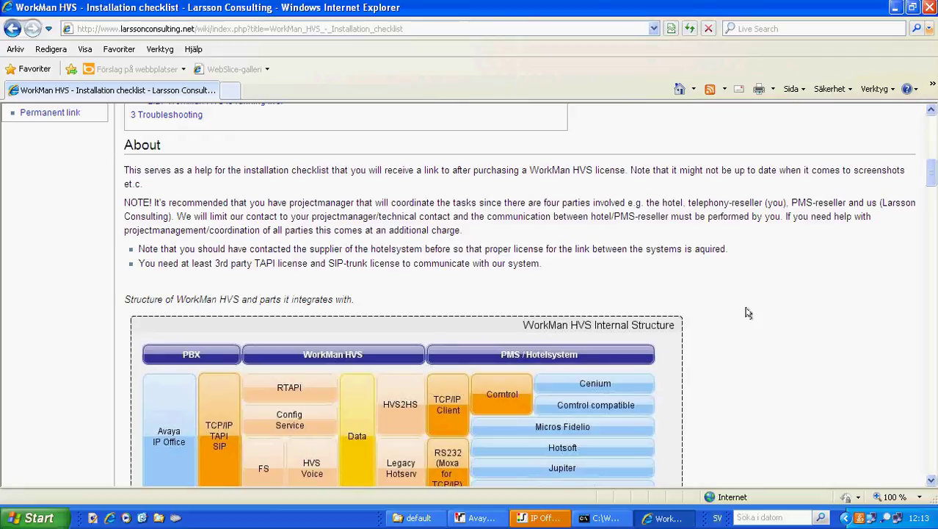
pyautogui.scroll(-3, 764, 365)
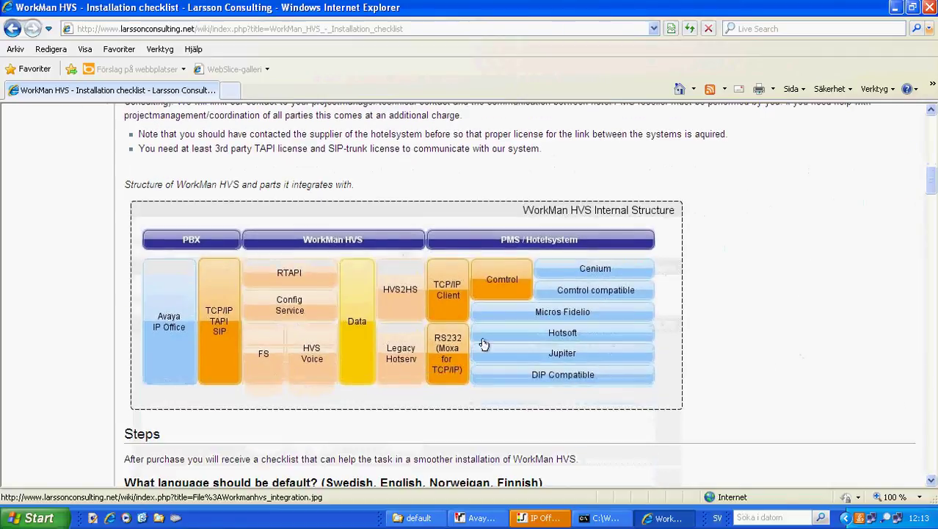
pyautogui.scroll(-4, 593, 308)
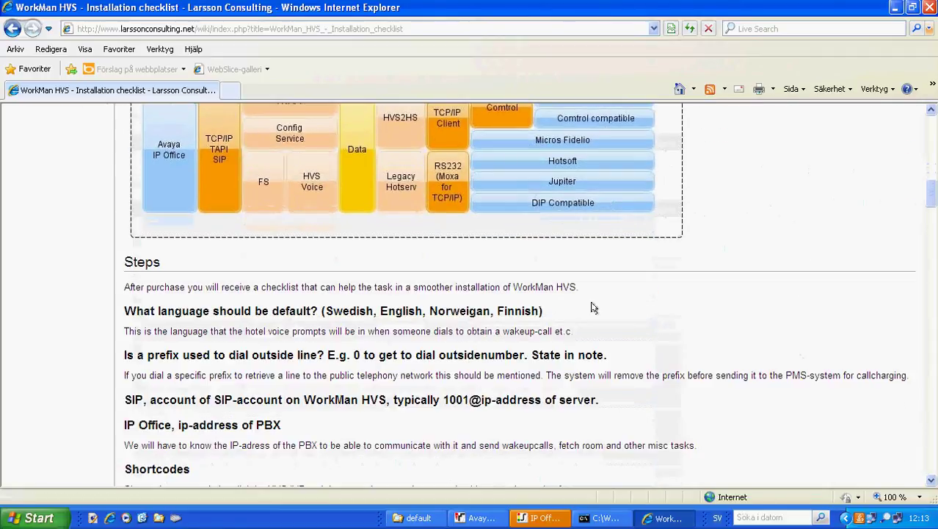
pyautogui.scroll(-8, 593, 308)
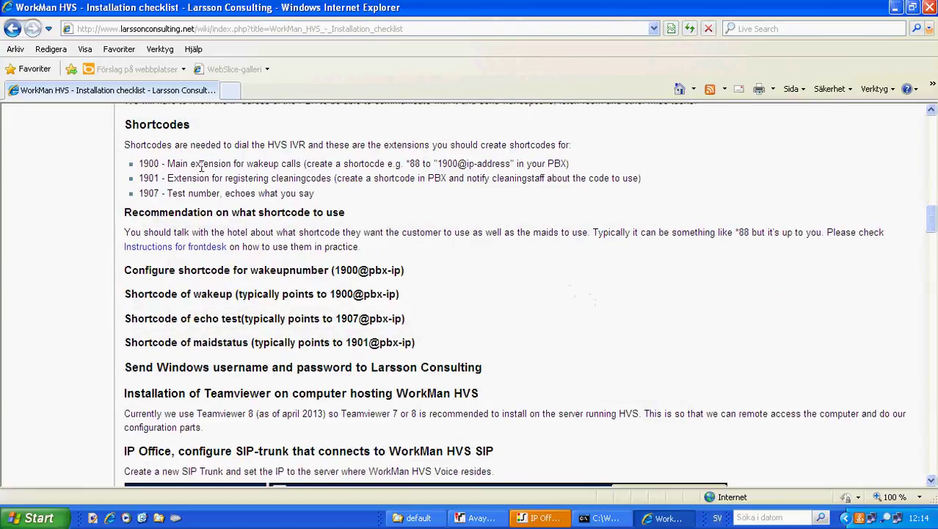
# Scroll the checklist to the System Status SIP trunk check: line 17, peer 192.168.0.124.
pyautogui.scroll(-8, 440, 273)
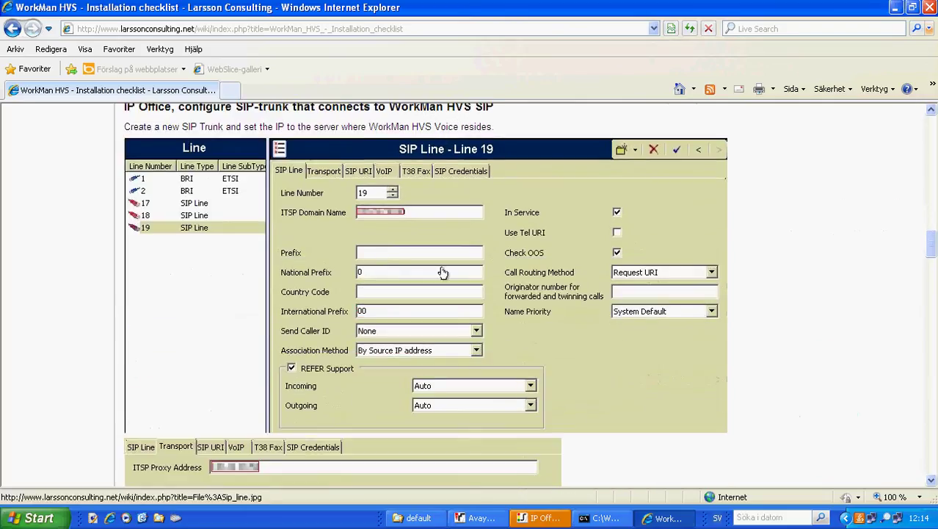
pyautogui.scroll(-15, 482, 315)
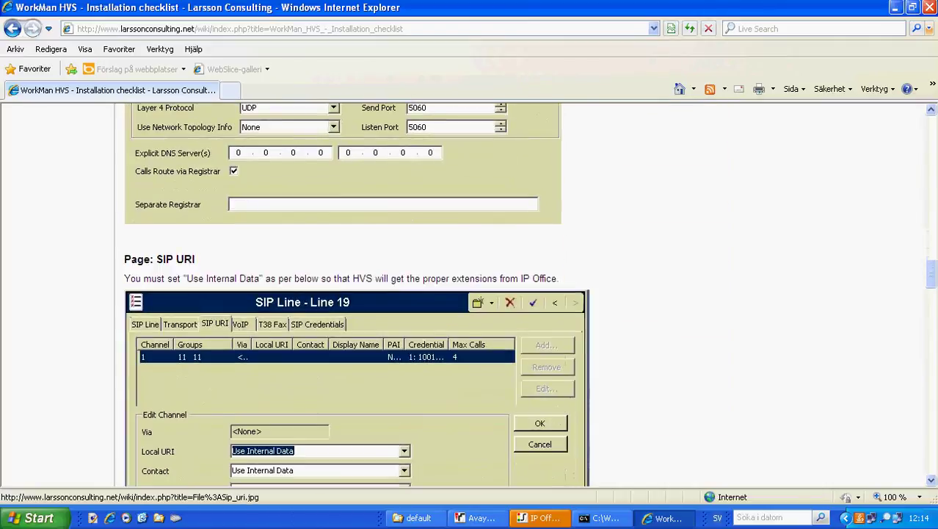
pyautogui.scroll(-5, 481, 314)
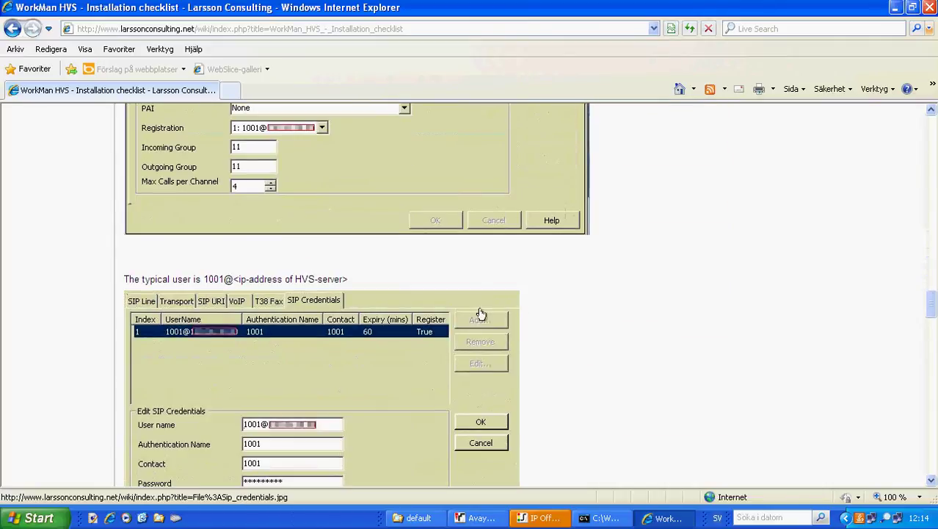
pyautogui.scroll(-20, 493, 305)
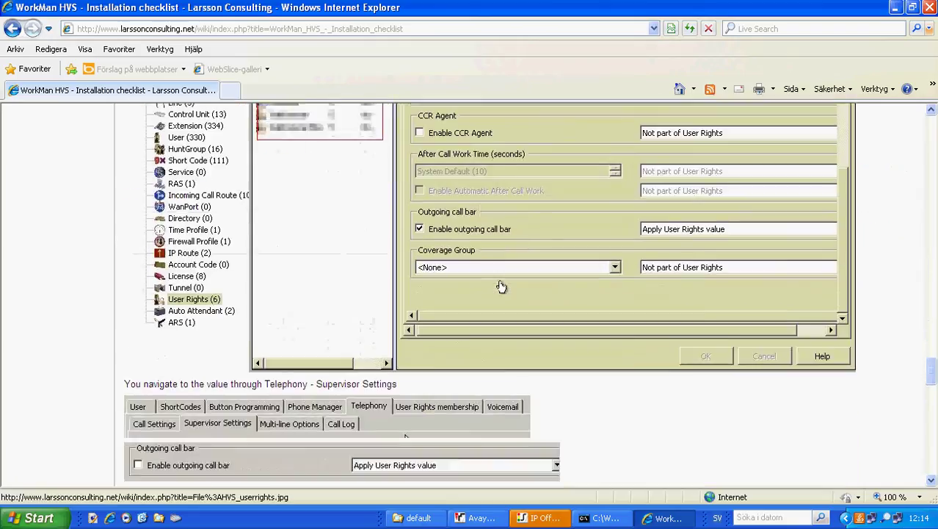
pyautogui.scroll(-5, 499, 286)
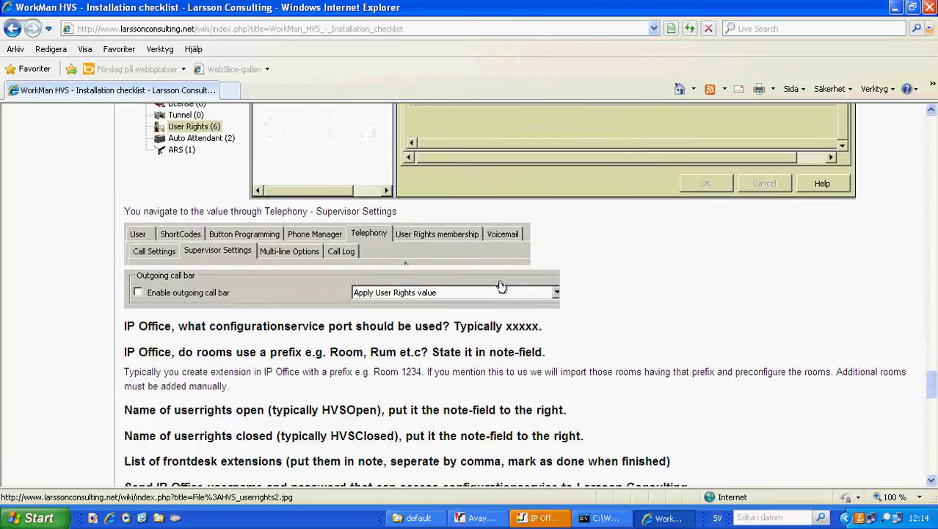
pyautogui.scroll(-8, 514, 311)
pyautogui.scroll(-7, 514, 310)
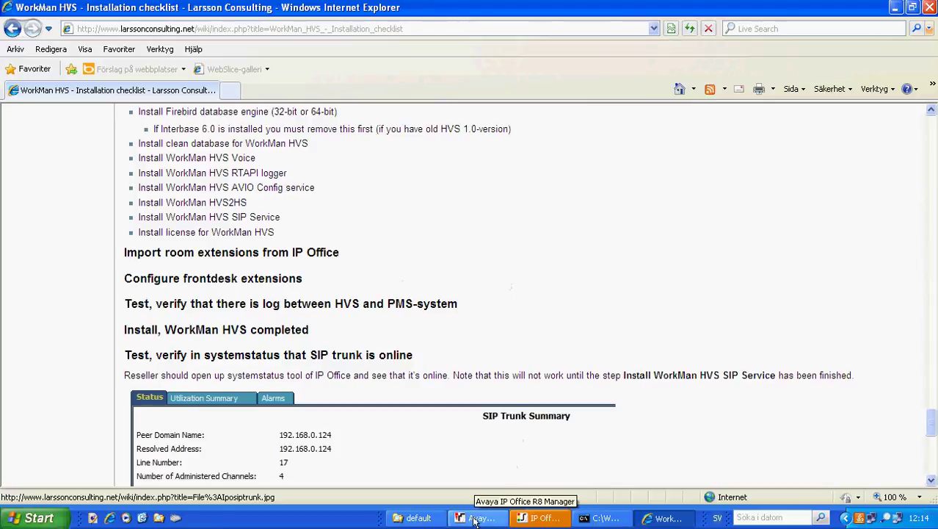
# Return to System Status, dismiss the load error and reconnect notices, and log back on to LC2012 with the password.
pyautogui.click(541, 518)
pyautogui.click(468, 290)
pyautogui.click(467, 288)
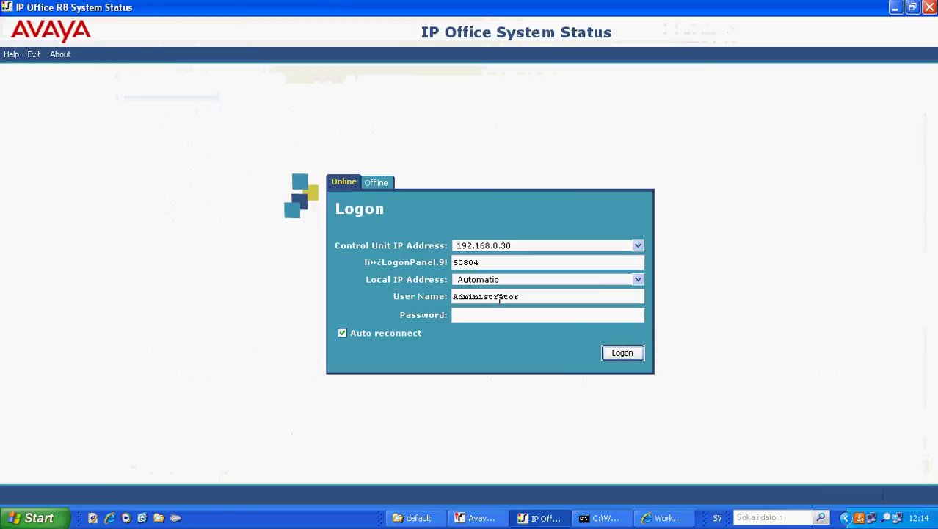
pyautogui.doubleClick(500, 296)
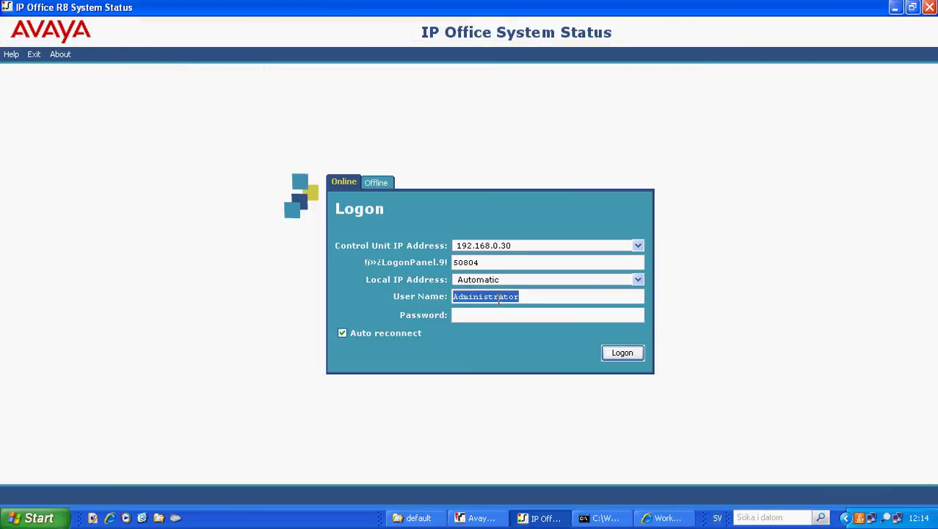
pyautogui.click(494, 315)
pyautogui.write('*************')
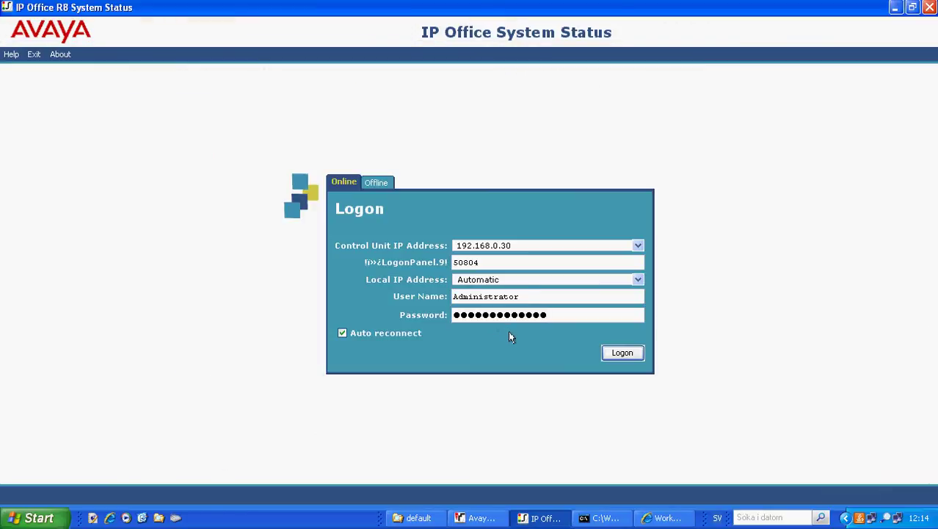
pyautogui.click(623, 354)
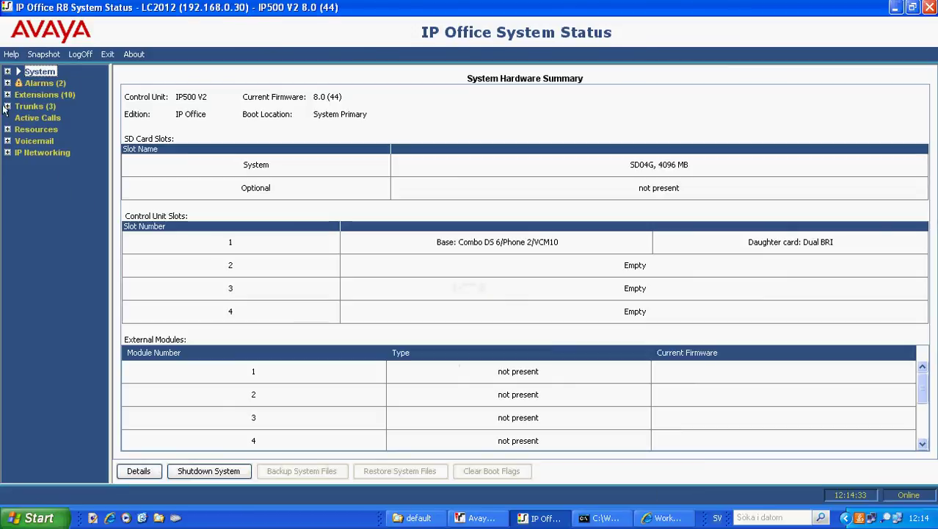
# Verify in System Status that SIP trunk Line 17 is online with idle channels, then return to Manager.
pyautogui.click(6, 107)
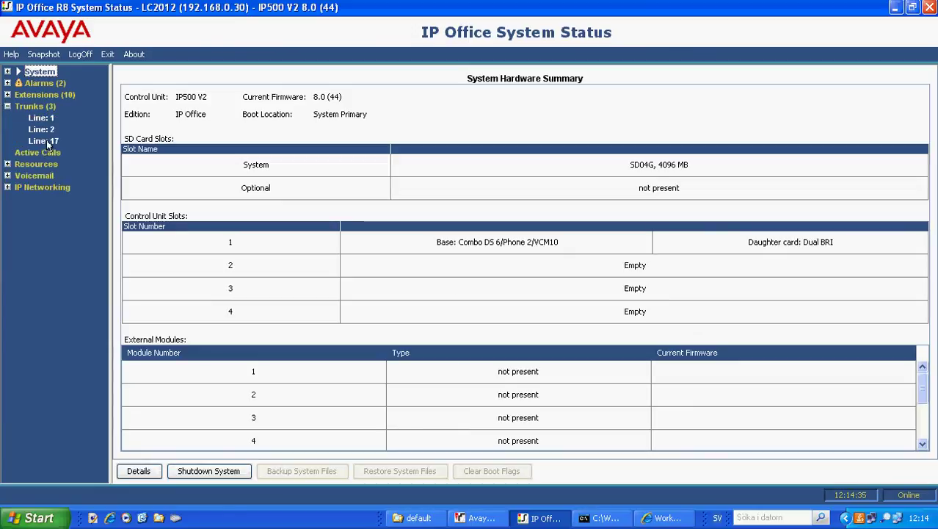
pyautogui.click(53, 141)
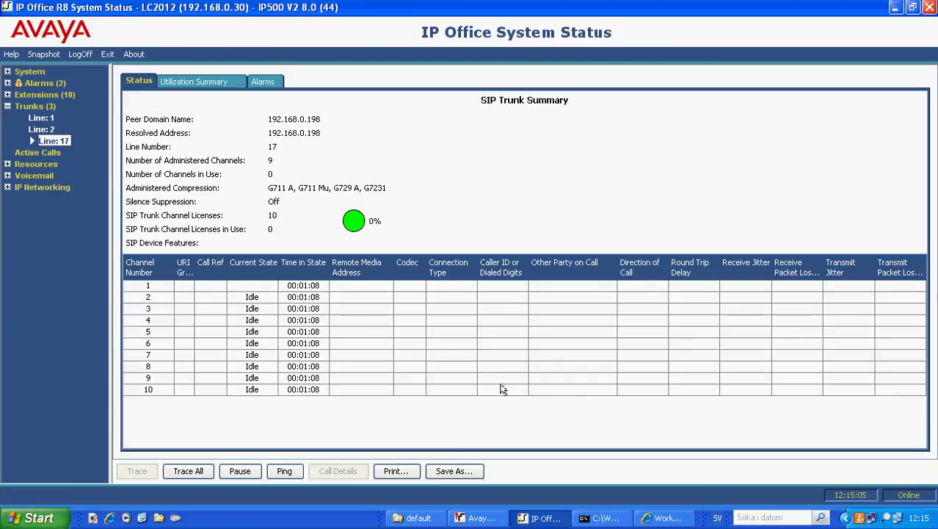
pyautogui.click(480, 519)
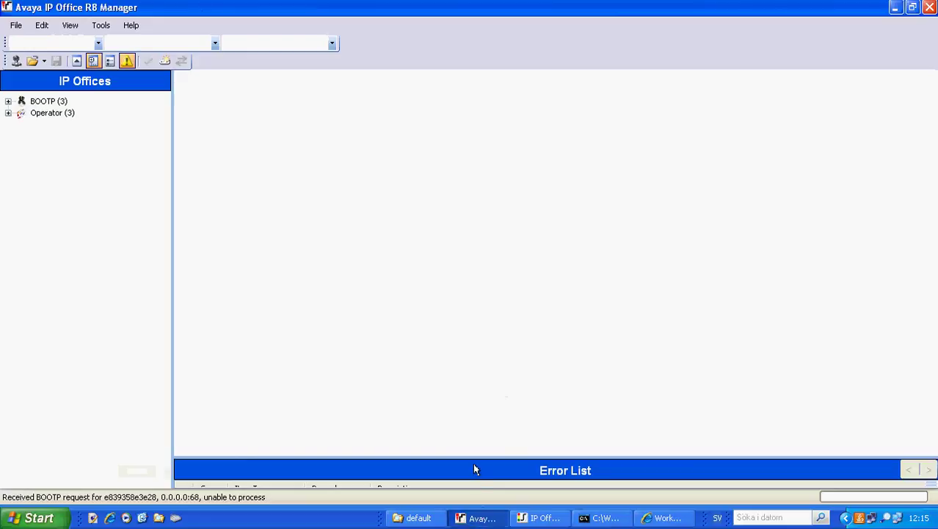